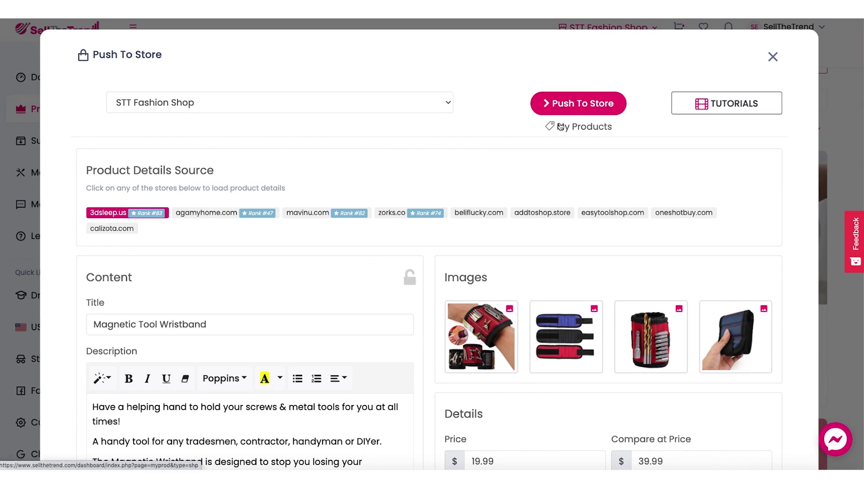
Step: Review the Gobuy 88 Store supplier's $2.49–$3.49 price, rating breakdown and $2.31 shipping cost
scroll(552, 125, "down", 10)
scroll(540, 128, "up", 2)
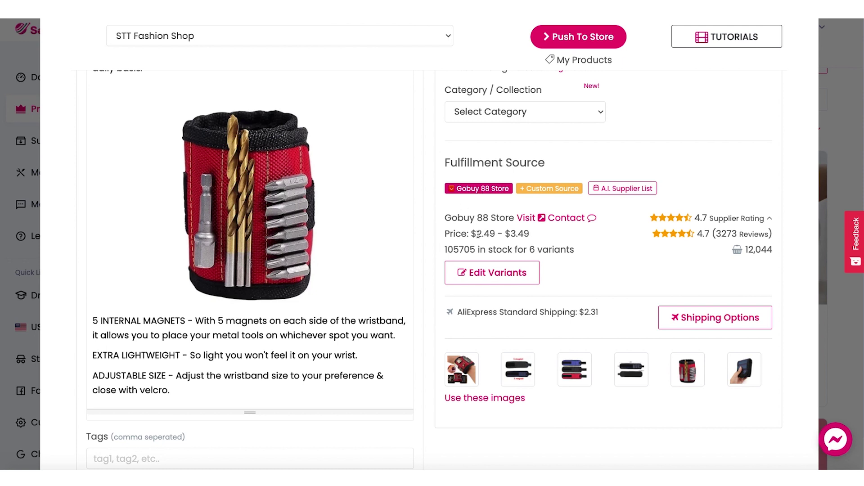
left_click_drag(478, 235, 544, 236)
left_click(560, 236)
mouse_move(732, 219)
left_click_drag(584, 312, 605, 314)
Step: Launch the A.I. Supplier List and browse alternative wristband suppliers' costs, shipping, orders and ratings
left_click(614, 193)
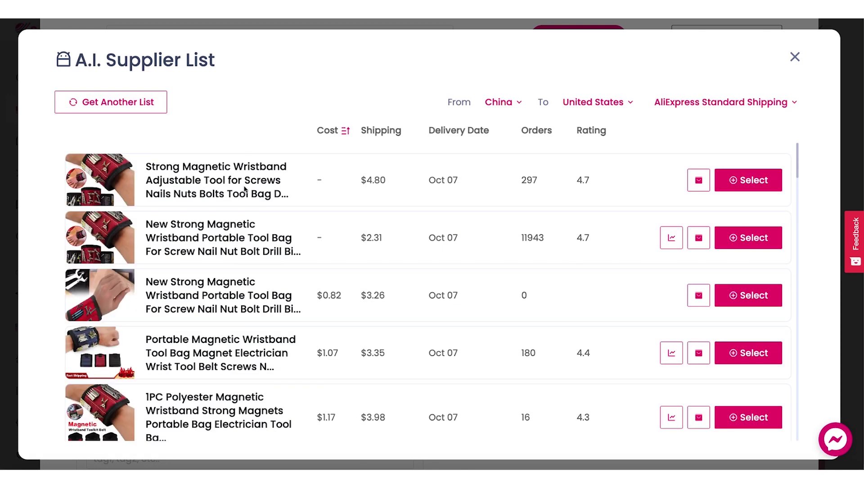
scroll(245, 189, "down", 8)
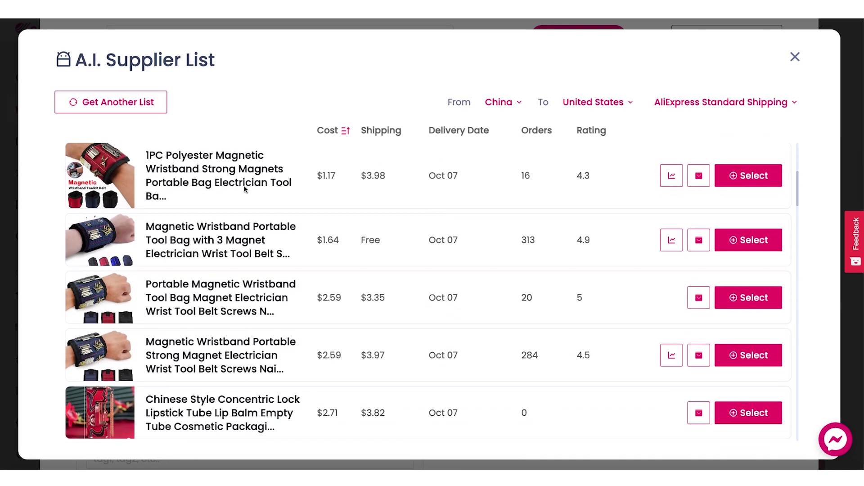
scroll(246, 189, "down", 10)
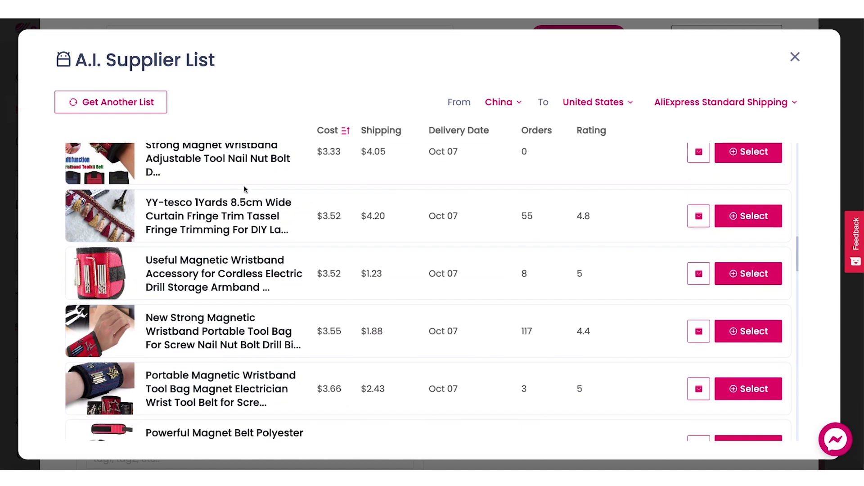
scroll(246, 189, "down", 1)
scroll(246, 189, "up", 20)
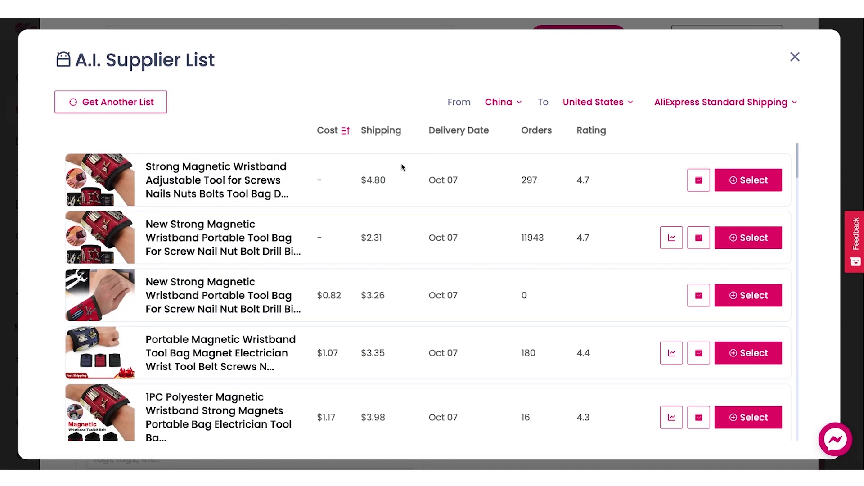
scroll(402, 167, "down", 2)
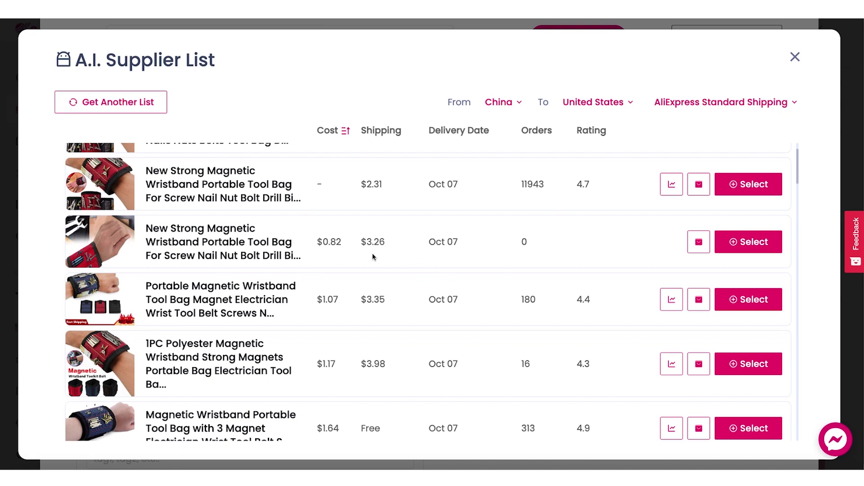
scroll(340, 337, "down", 1)
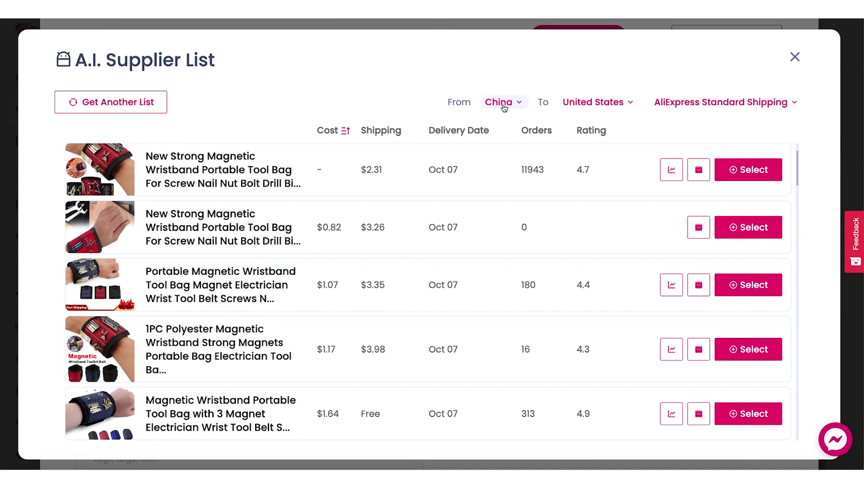
left_click(734, 100)
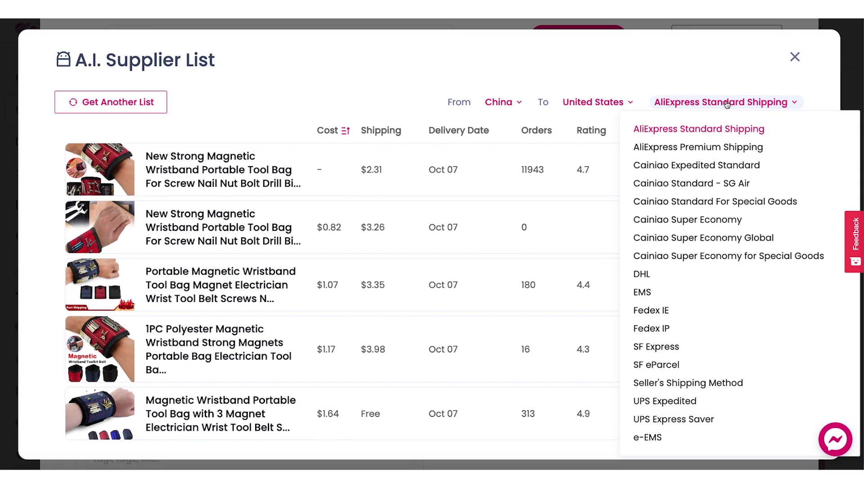
scroll(684, 324, "down", 1)
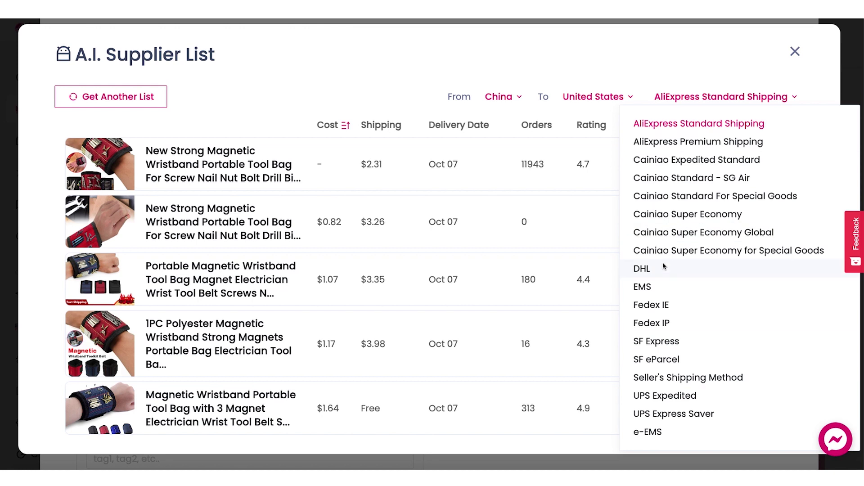
left_click(687, 93)
left_click(724, 102)
left_click(566, 57)
scroll(390, 275, "down", 1)
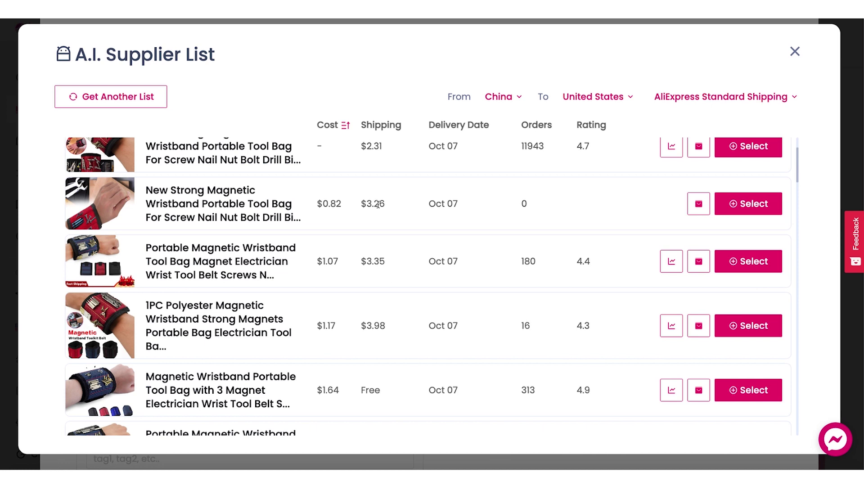
scroll(324, 189, "up", 2)
double_click(319, 175)
Step: Open the first supplier's Strong Magnetic Wristband page on AliExpress and note its $1.27 original price
left_click(383, 185)
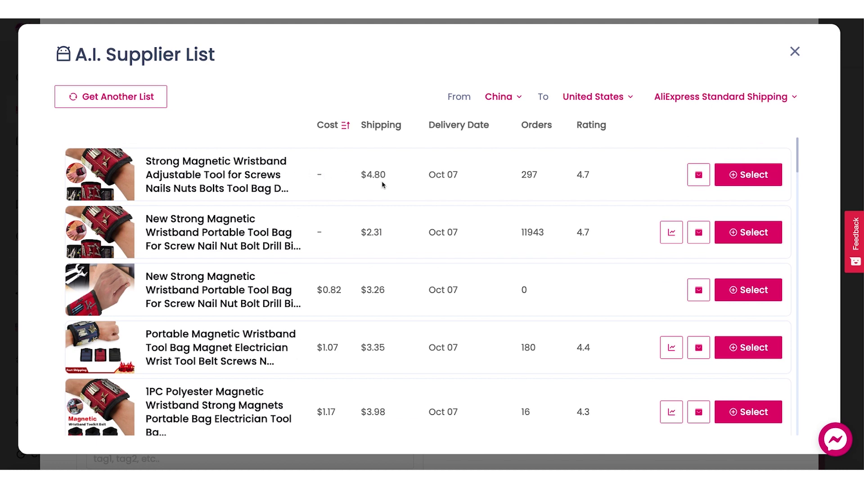
left_click(699, 177)
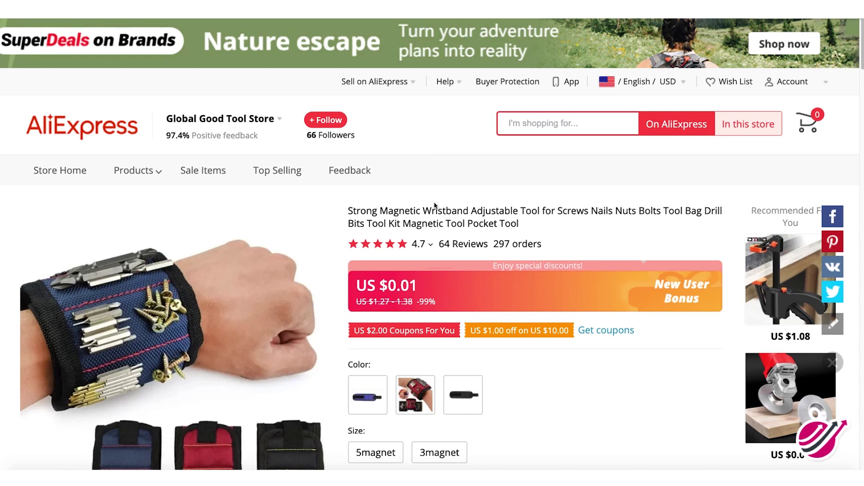
left_click_drag(373, 304, 385, 310)
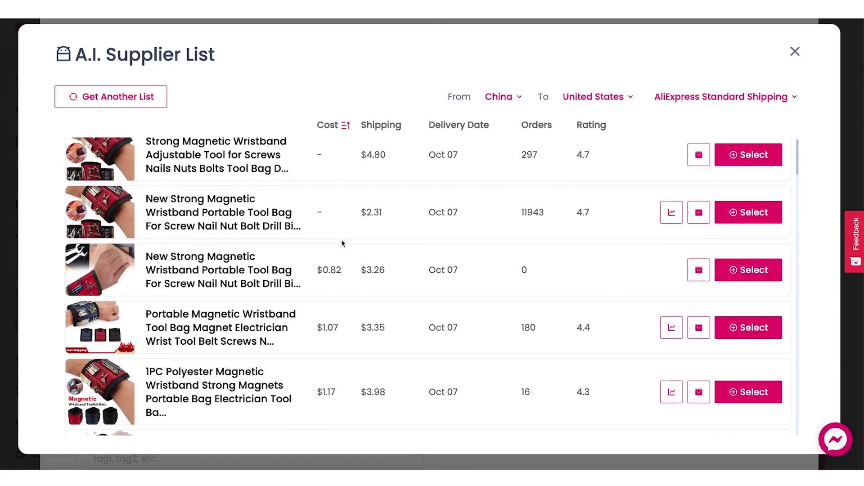
Step: Inspect the cheapest $0.82 supplier, noting it has zero orders
scroll(342, 242, "down", 2)
scroll(342, 242, "down", 3)
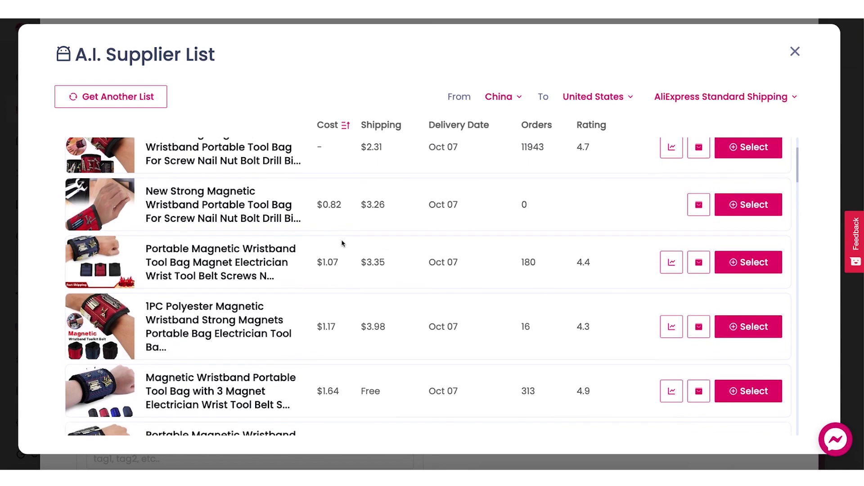
scroll(340, 211, "up", 1)
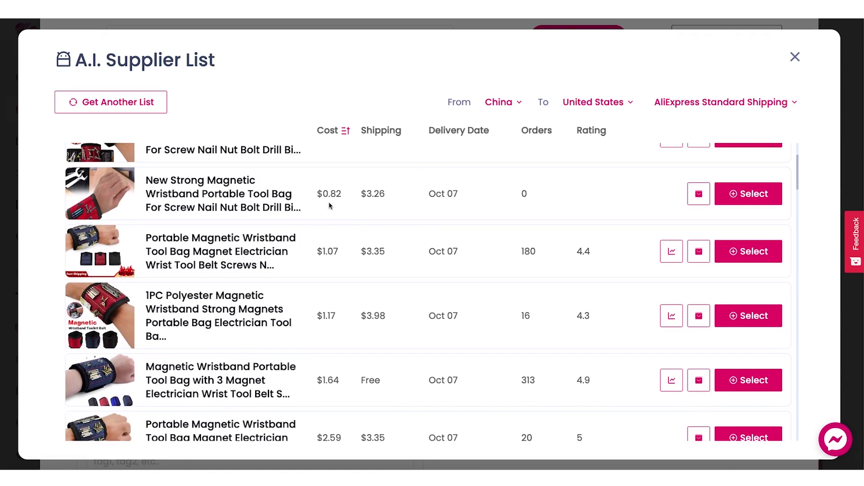
scroll(332, 206, "up", 1)
left_click_drag(323, 210, 403, 212)
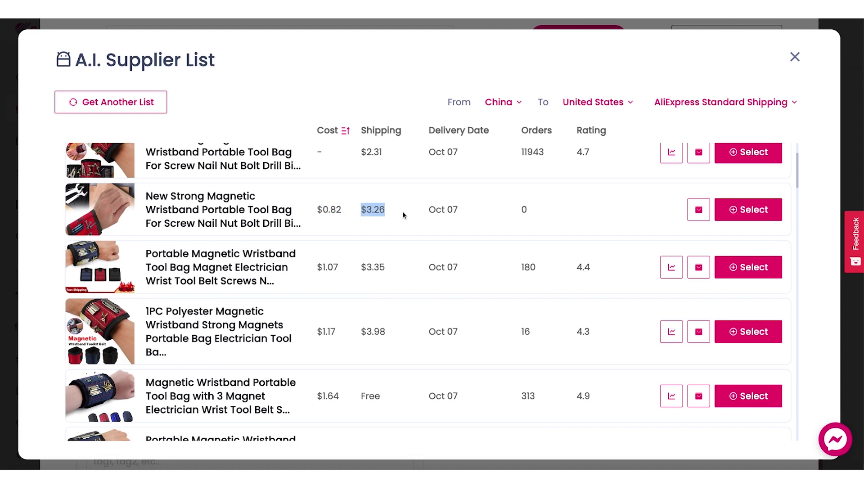
double_click(524, 210)
left_click(386, 211)
Step: Compare the $1.07 supplier's cost and its 180 orders
scroll(400, 241, "down", 1)
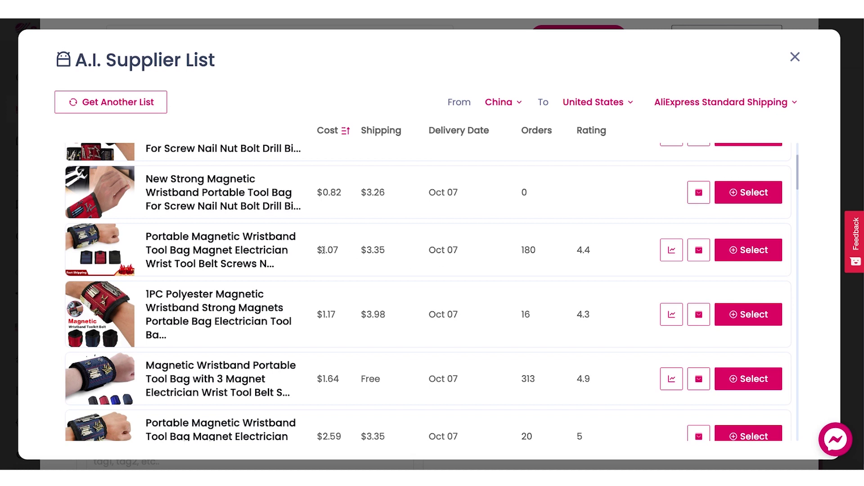
left_click_drag(321, 250, 396, 250)
left_click(330, 234)
left_click_drag(523, 251, 554, 249)
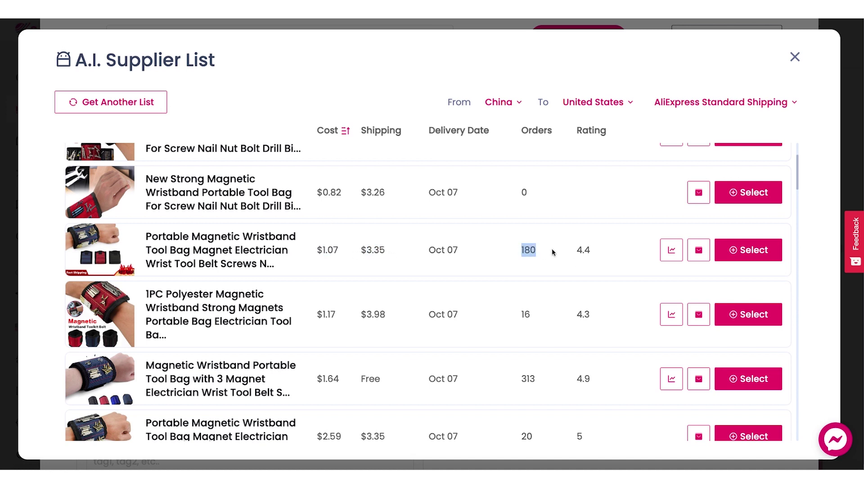
Step: Check the $1.07 supplier's order trend, then select it as fulfillment source at $1.08–$2.99
left_click(672, 250)
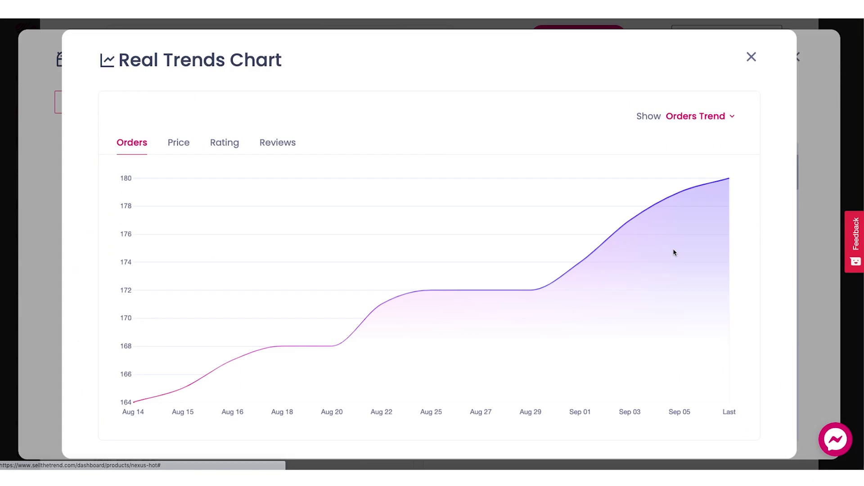
left_click(751, 58)
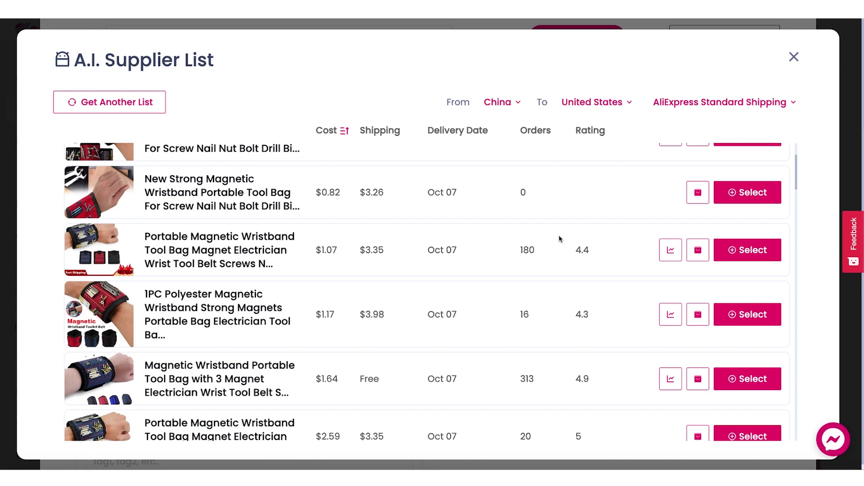
left_click(749, 255)
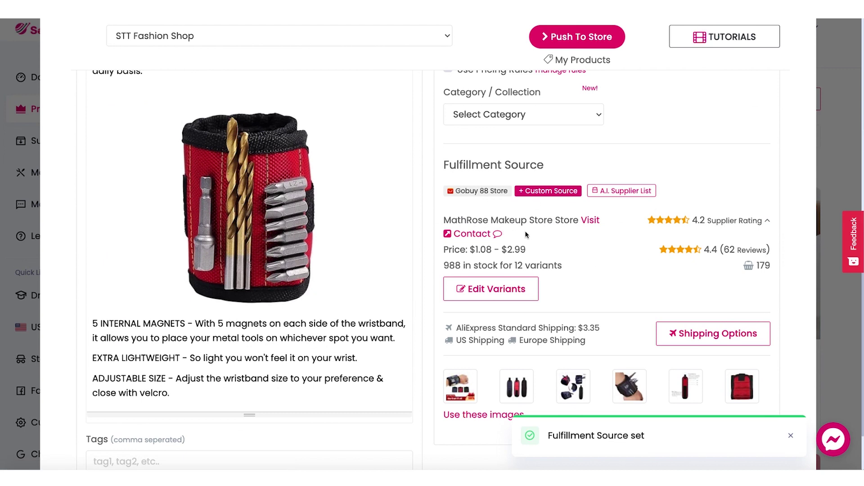
mouse_move(736, 222)
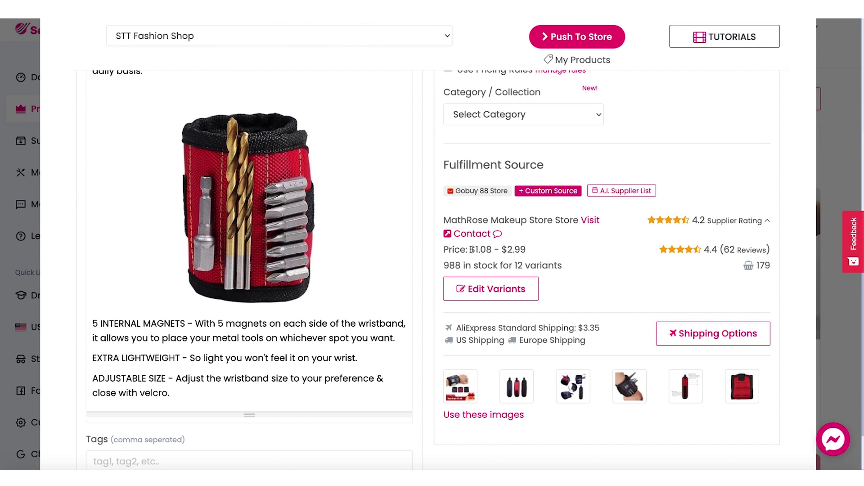
left_click_drag(472, 251, 501, 250)
left_click(537, 252)
Step: Close the Push To Store window and go to Manage Products, noting the meatball maker's 3.23 cost
scroll(833, 105, "up", 10)
left_click(771, 56)
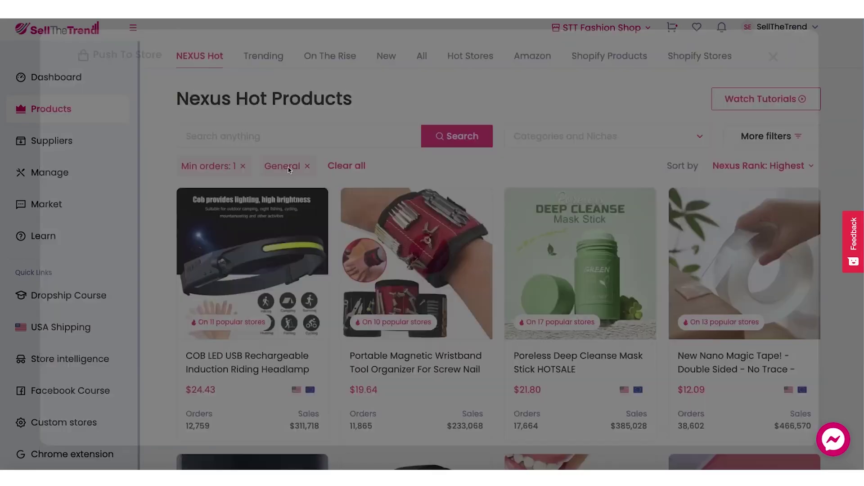
left_click(51, 174)
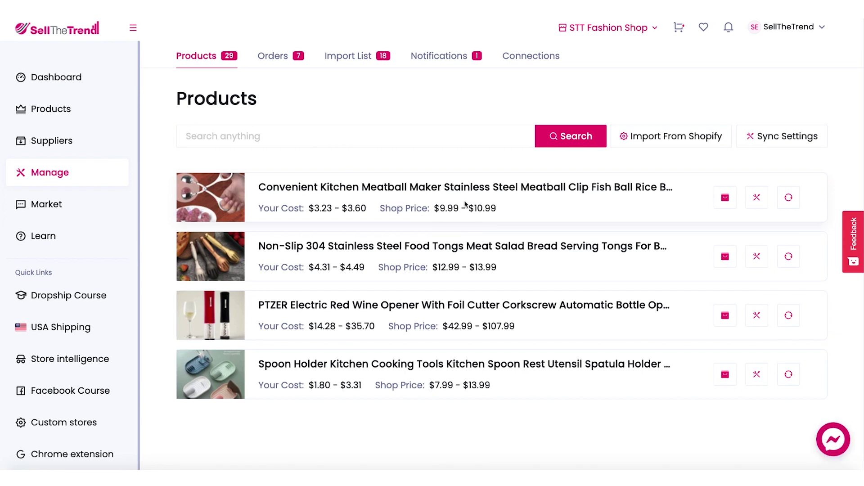
left_click_drag(312, 206, 331, 209)
left_click(317, 208)
Step: Launch the A.I. Supplier List from the meatball maker's Update Fulfillment Source option
left_click(791, 201)
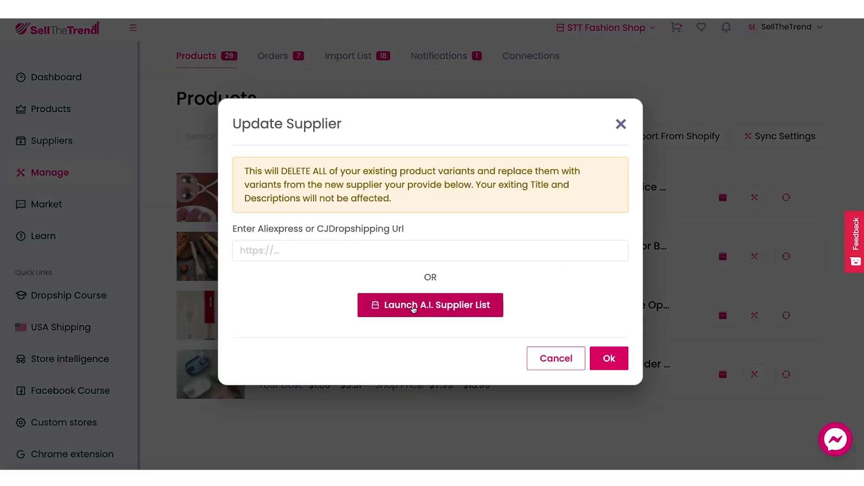
left_click(411, 304)
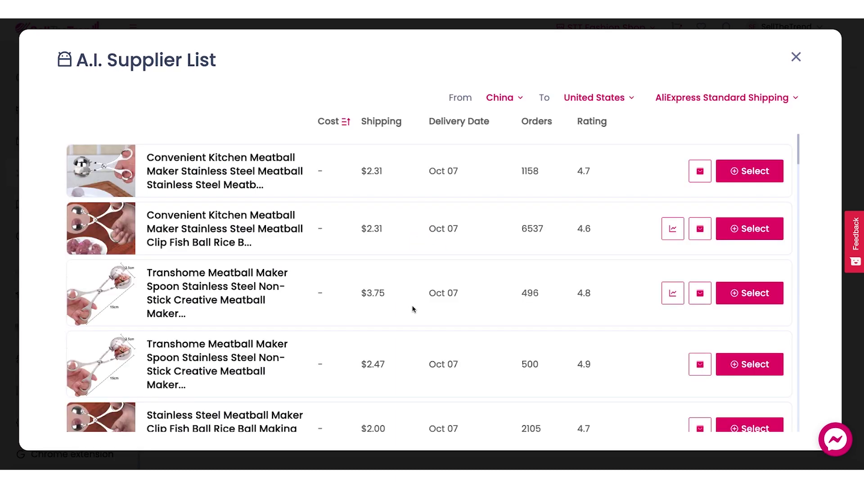
Step: Compare meatball maker suppliers: $0.72 with 0 orders, $0.88, and $0.99 with 54 orders
scroll(365, 212, "down", 8)
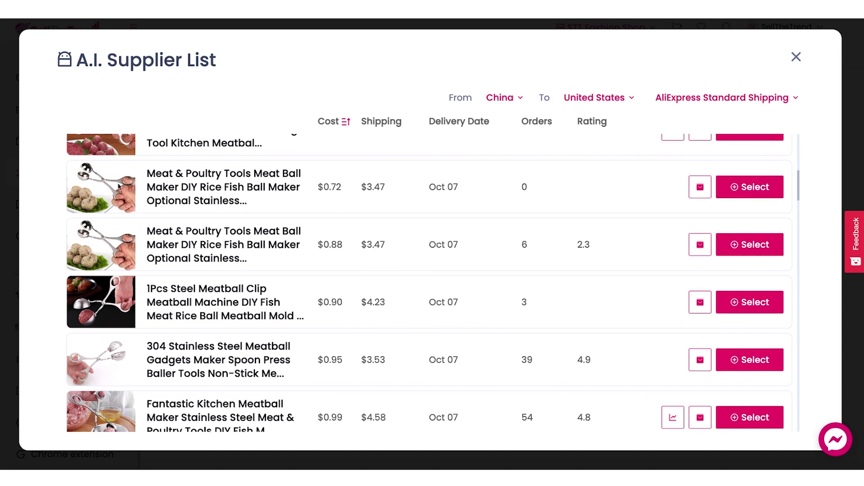
left_click_drag(329, 186, 351, 192)
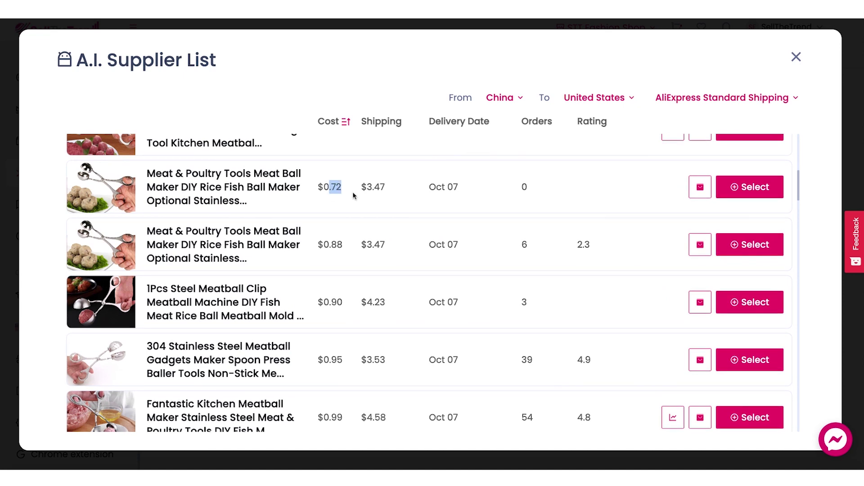
left_click(330, 196)
left_click_drag(519, 186, 540, 190)
triple_click(325, 254)
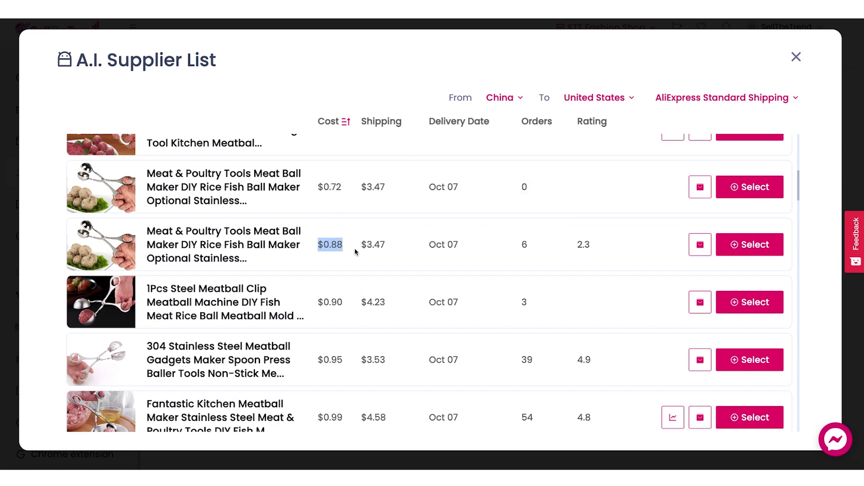
scroll(557, 279, "down", 2)
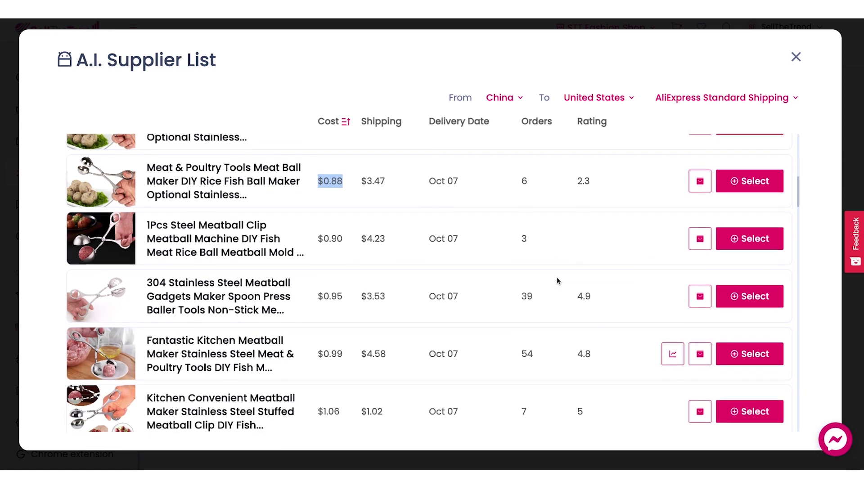
left_click_drag(332, 335, 374, 335)
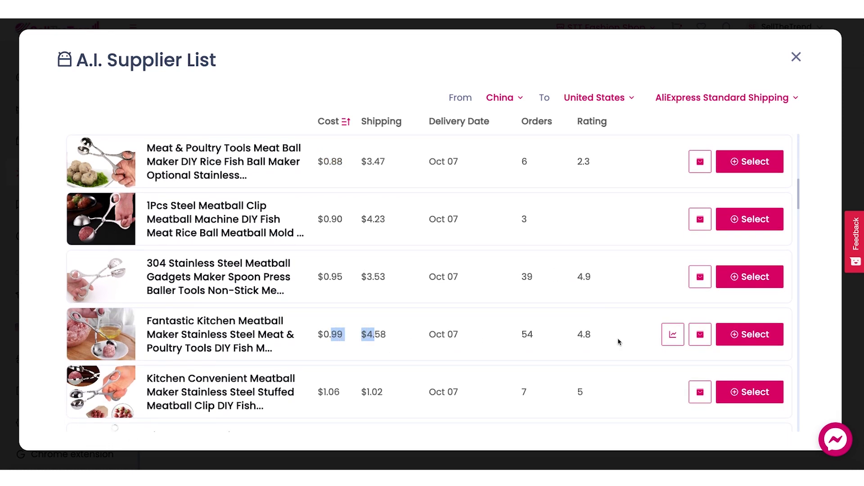
double_click(525, 333)
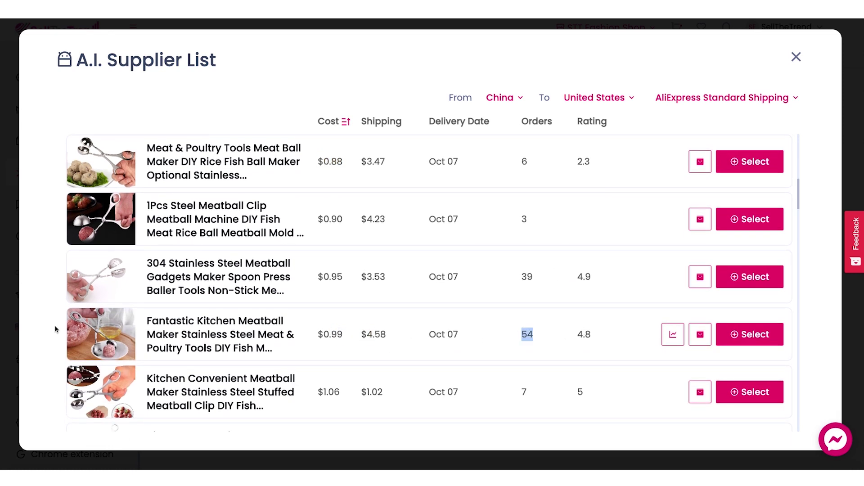